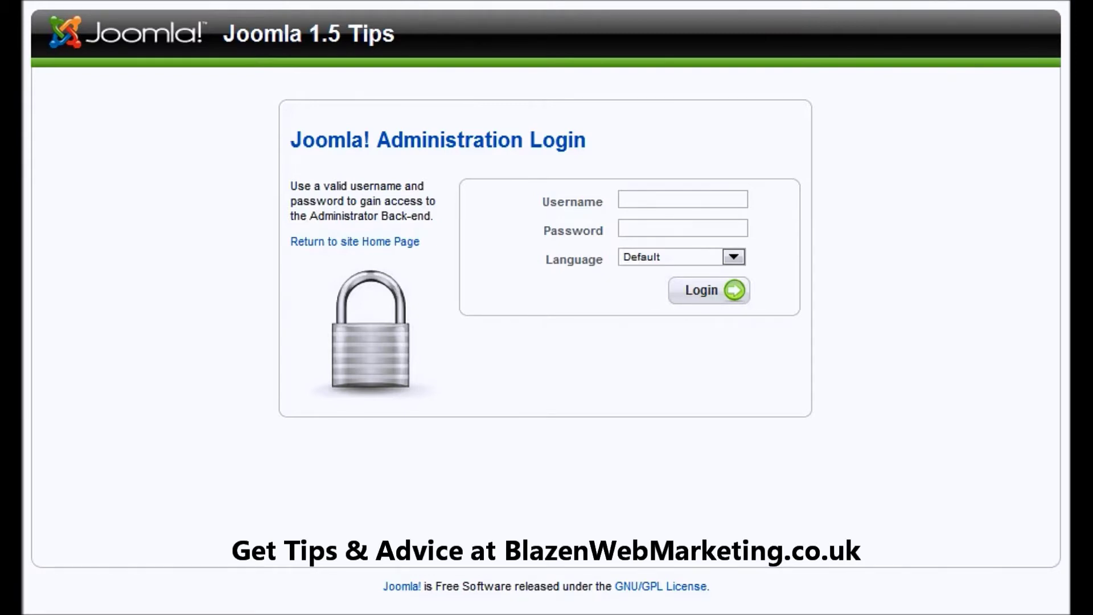
Log in to the Joomla administrator as admin with the account password.
click(654, 197)
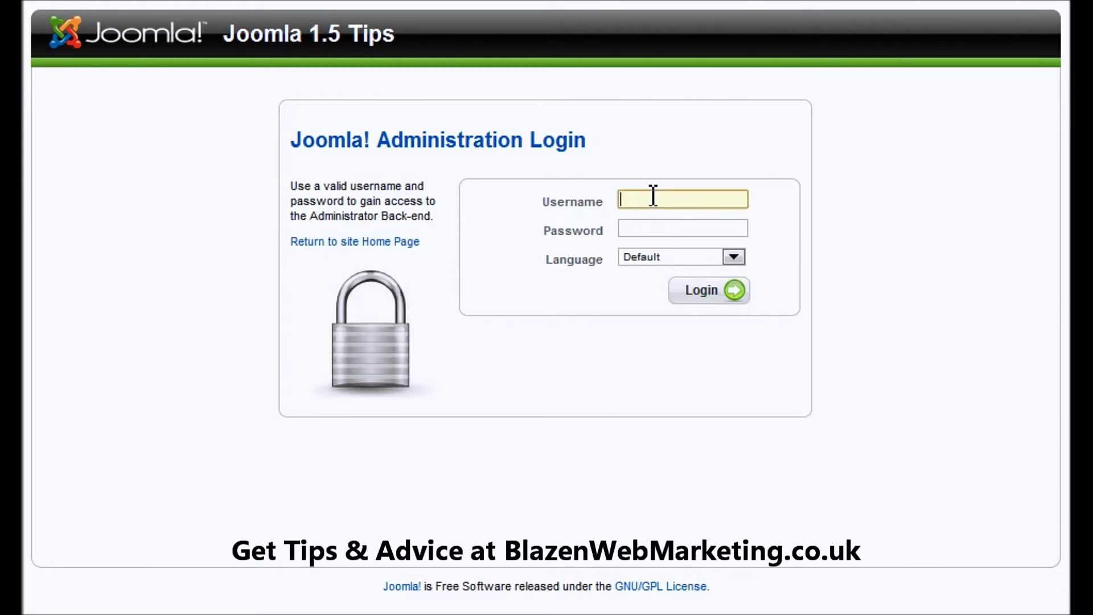
text(admin)
key(Tab)
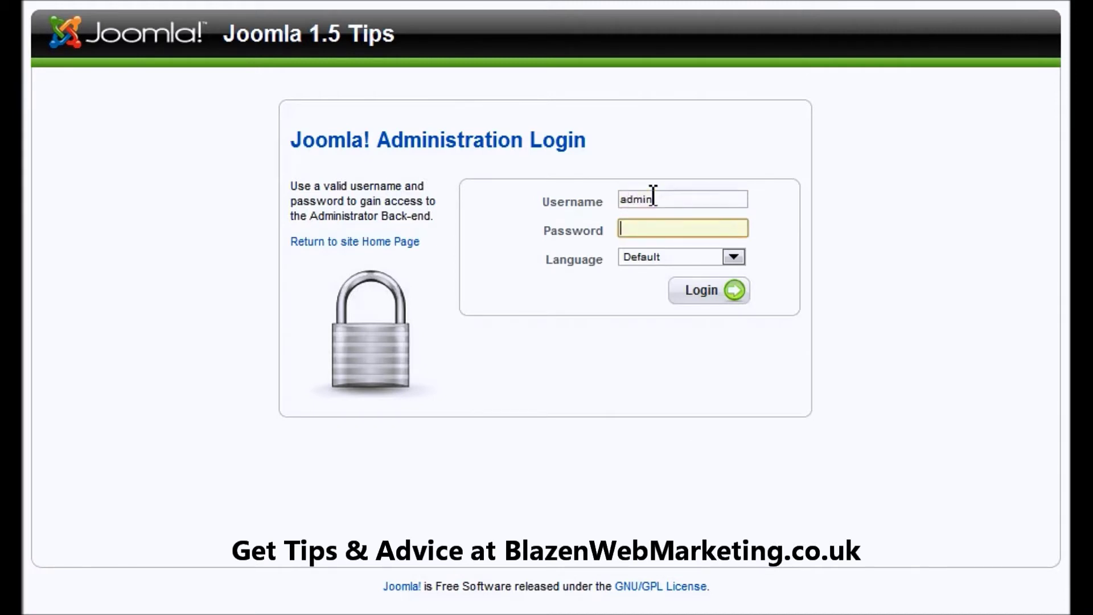
text(*******)
key(BackSpace)
key(BackSpace)
key(BackSpace)
key(BackSpace)
key(BackSpace)
key(BackSpace)
key(BackSpace)
text(********)
key(Return)
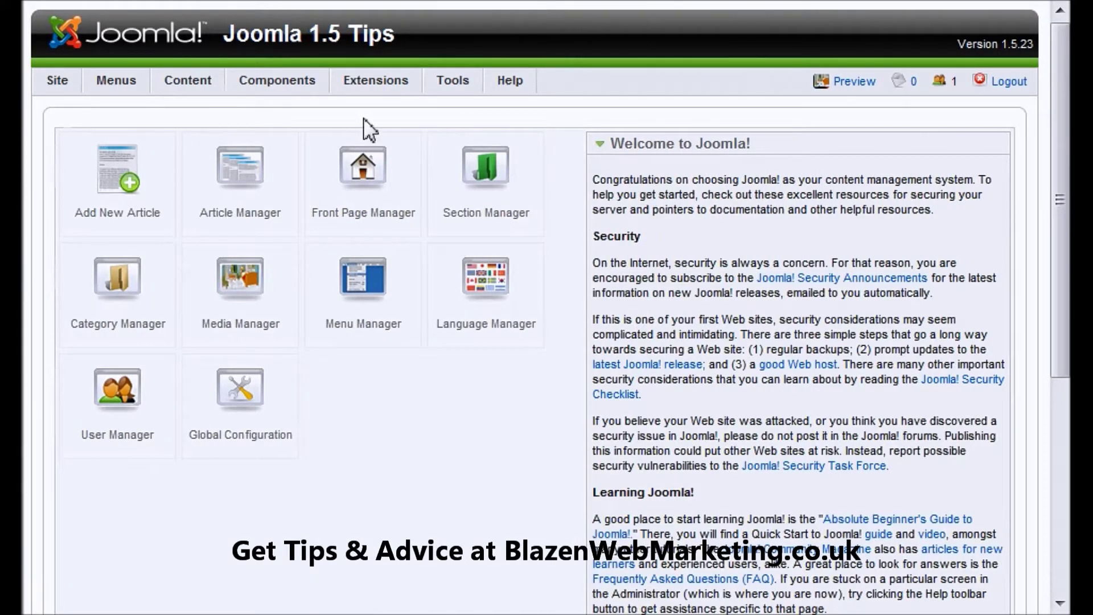
mouse_move(285, 83)
mouse_move(300, 141)
mouse_move(300, 161)
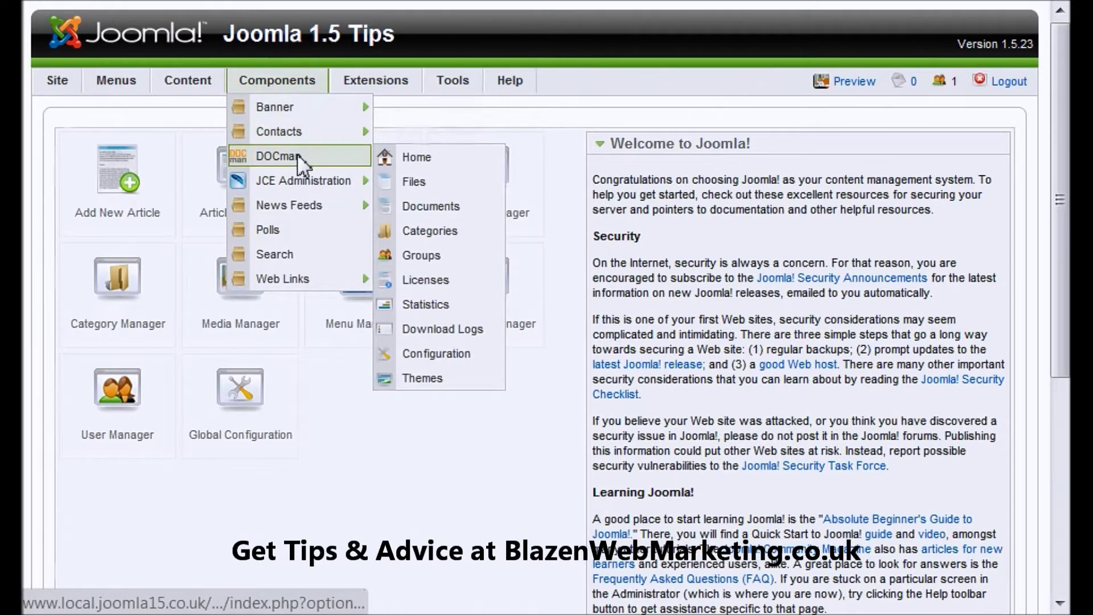
Open DOCman home, review the Annual Reports and Interim Reports categories, then the empty Files list.
click(417, 157)
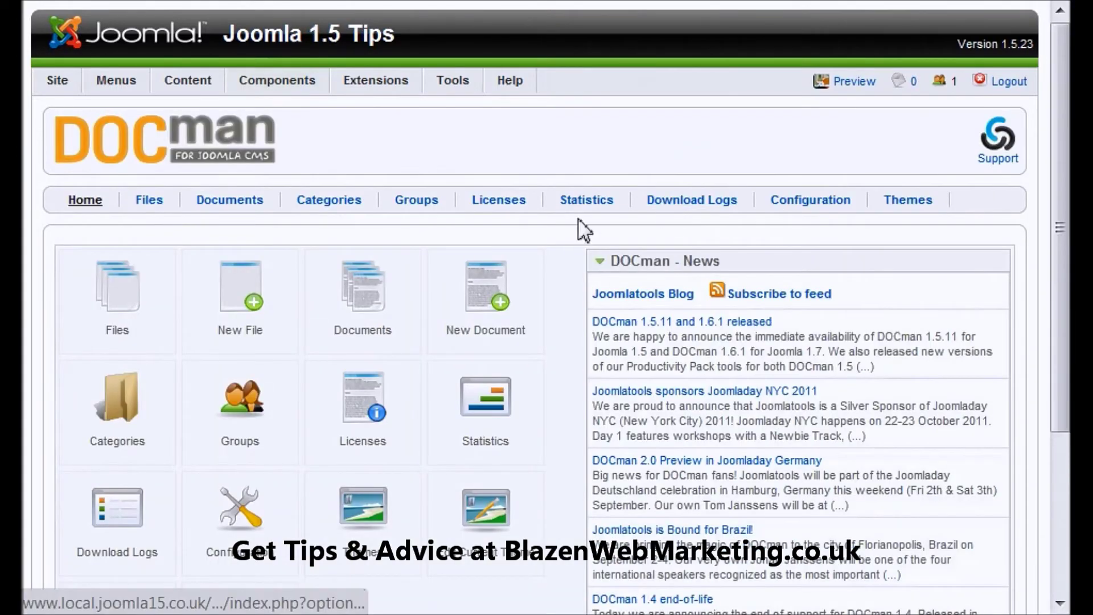
click(327, 207)
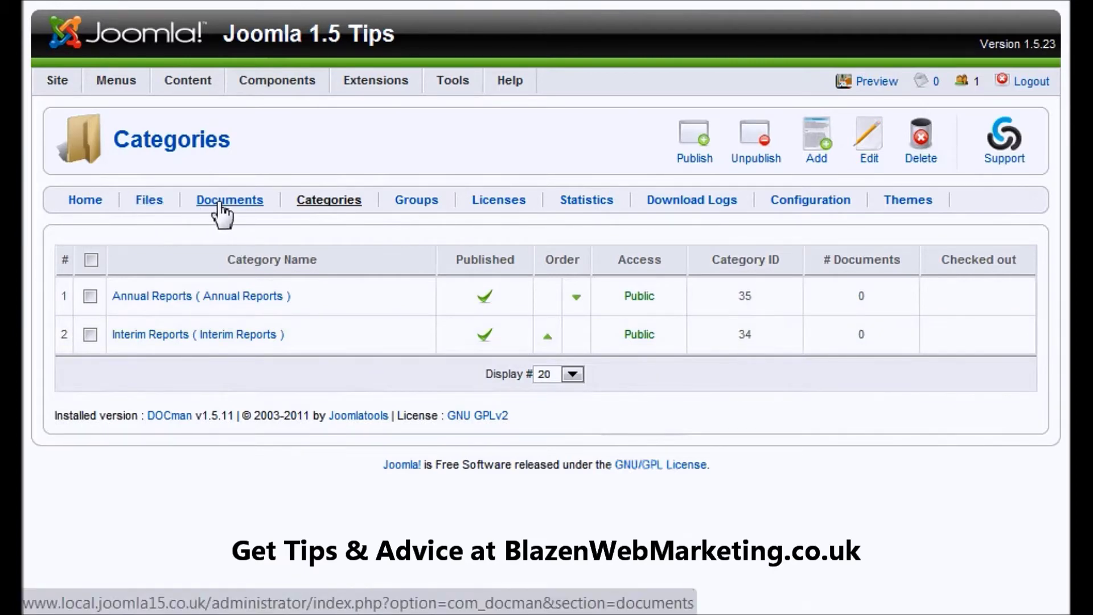
click(149, 206)
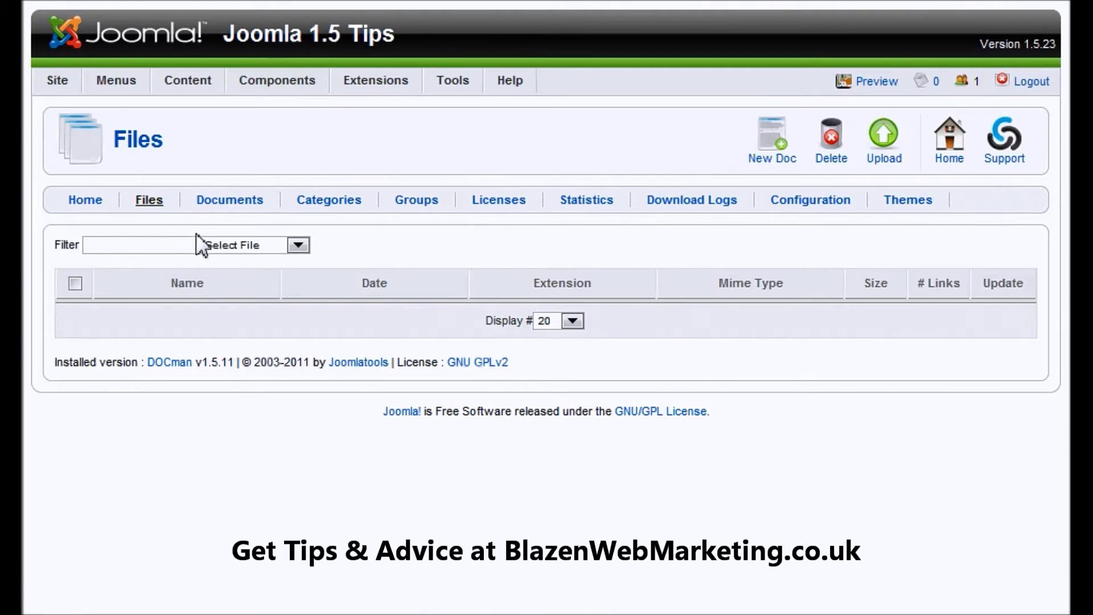
Upload Debenhams Annual Report 2010.pdf from the computer through DOCman's upload wizard.
click(885, 135)
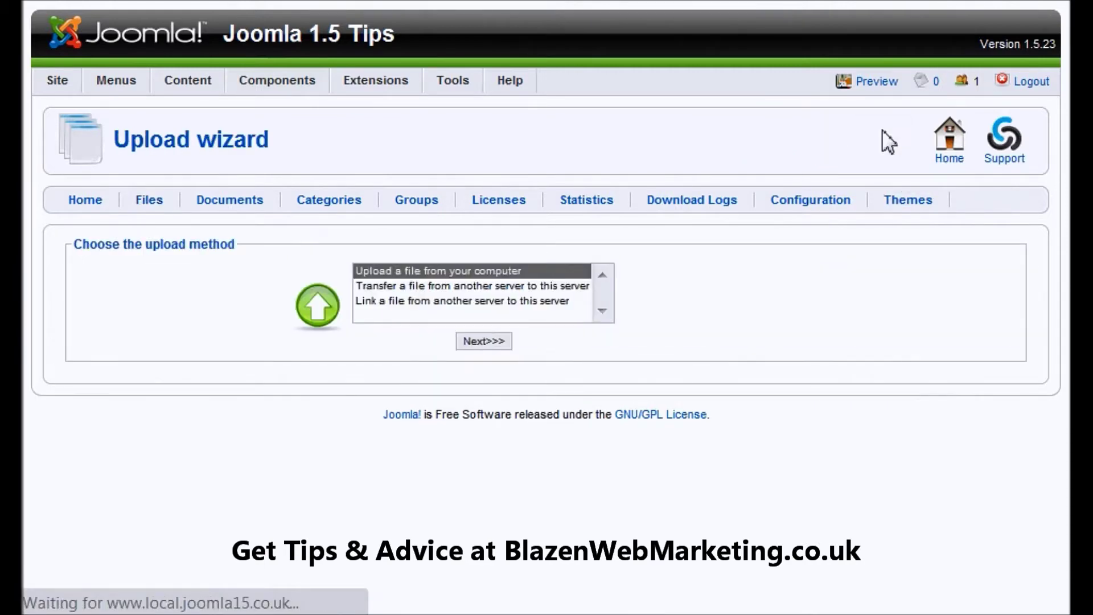
click(403, 271)
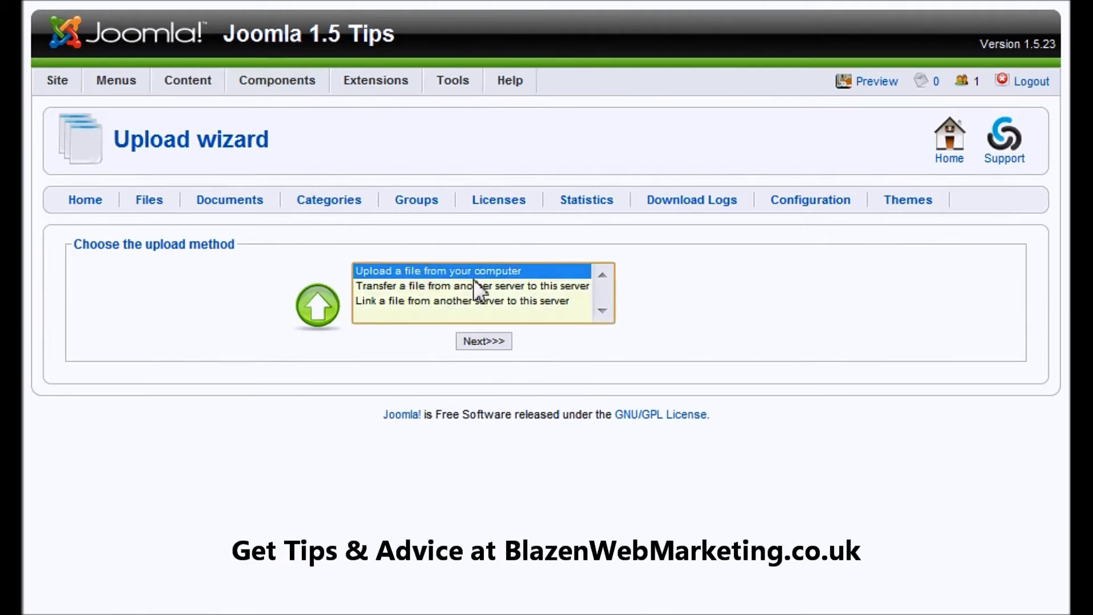
click(481, 340)
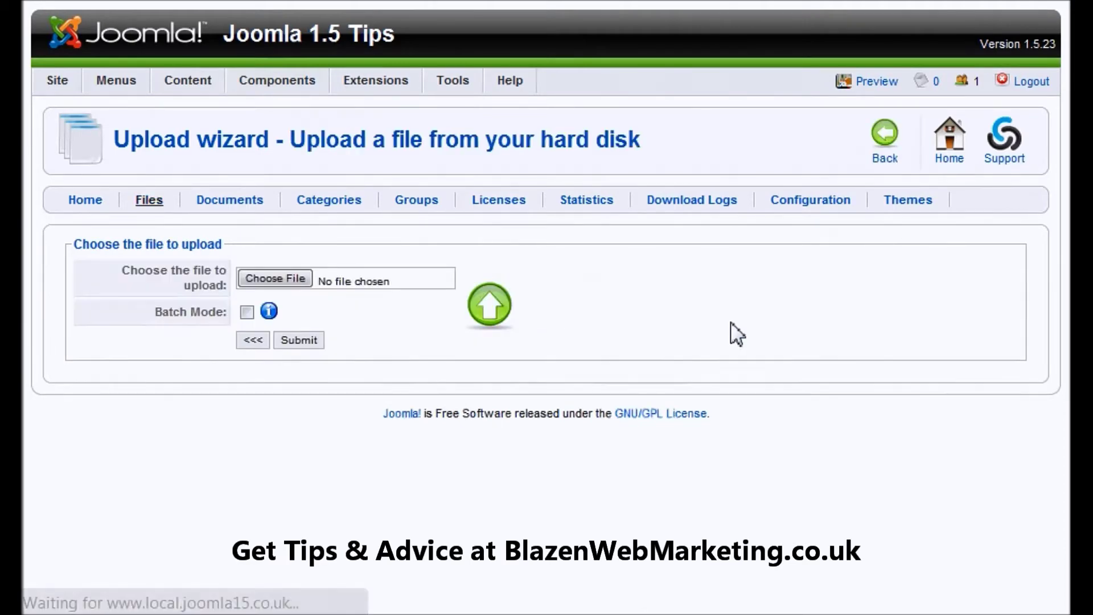
click(264, 279)
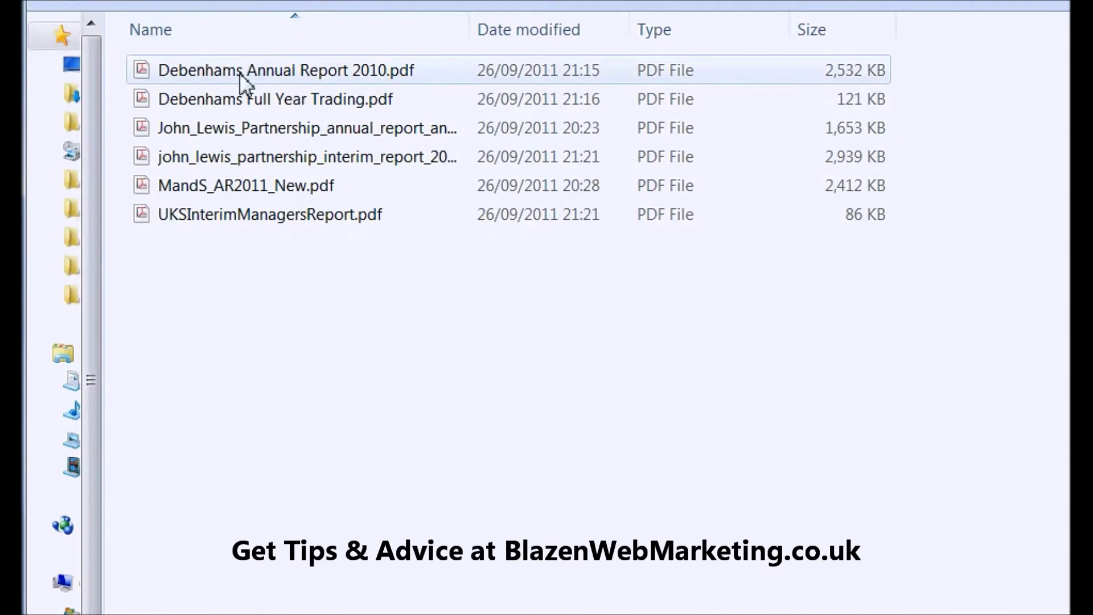
double_click(242, 77)
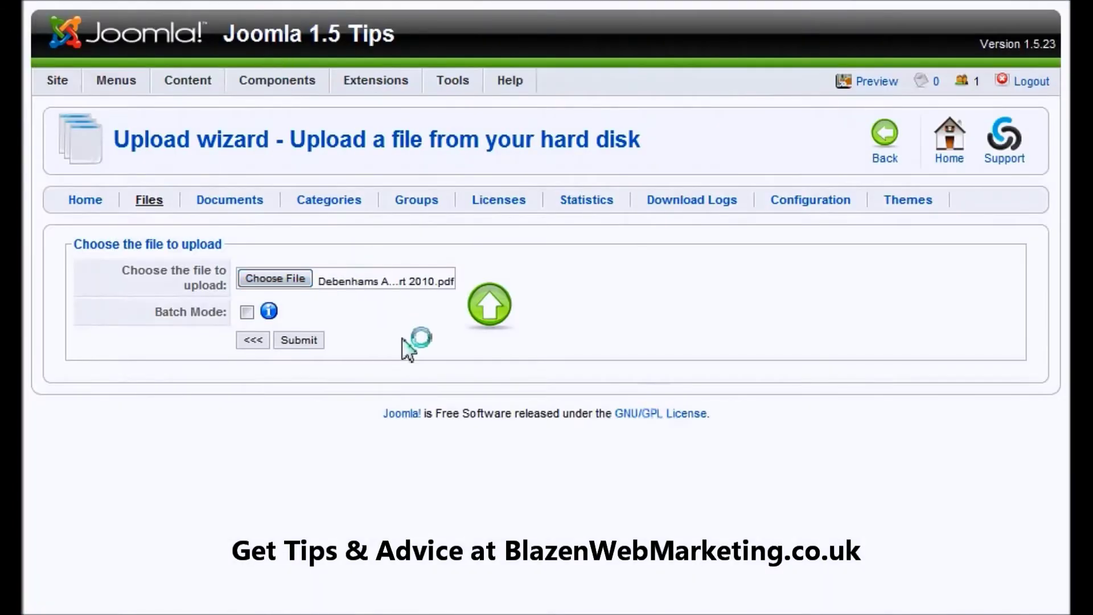
click(299, 340)
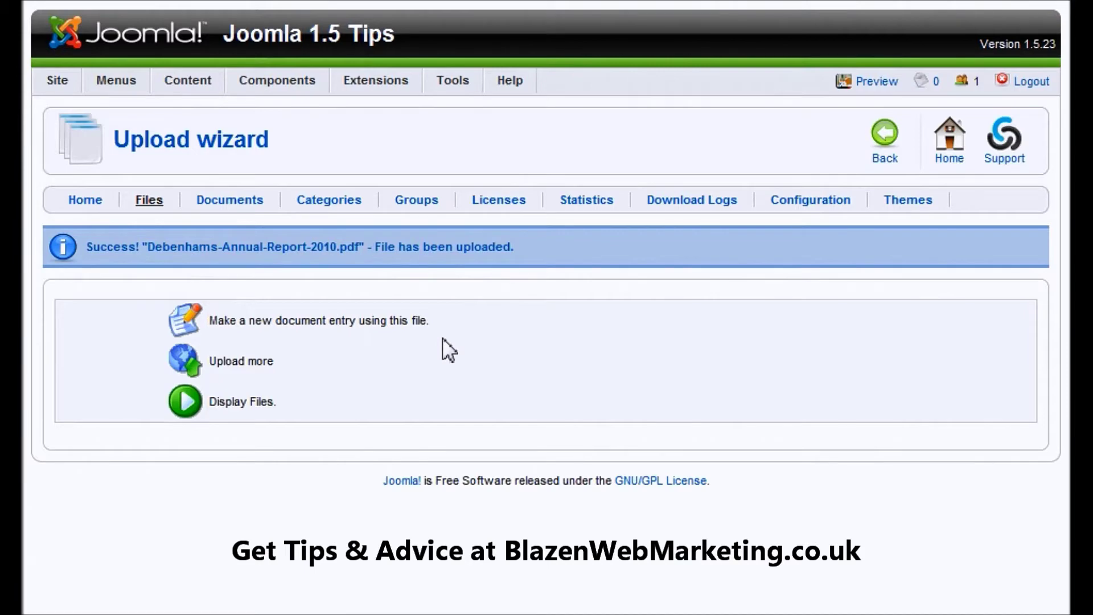
Create a new document from the uploaded file, named 'Debenhams Annual Report'.
click(187, 327)
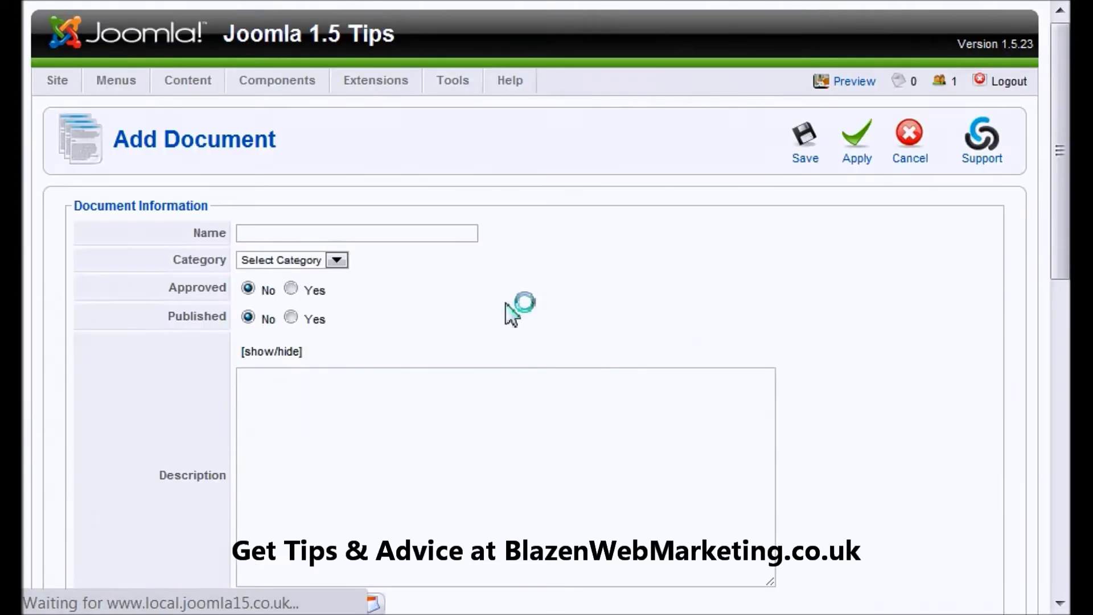
click(444, 234)
text(d)
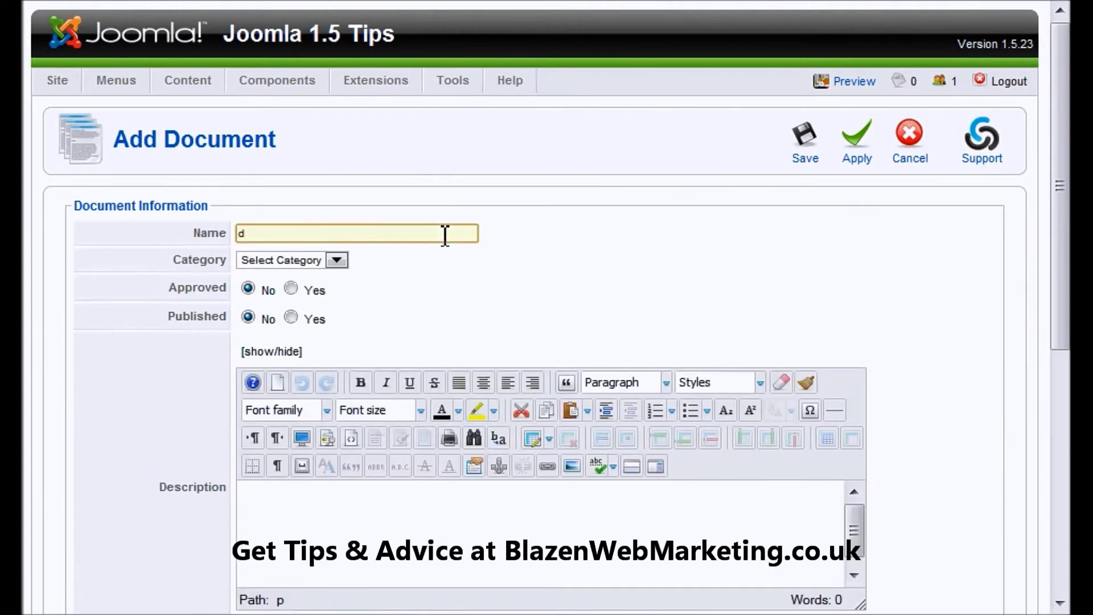
text(EM)
key(BackSpace)
key(BackSpace)
key(BackSpace)
text(Debenhams Annual Report)
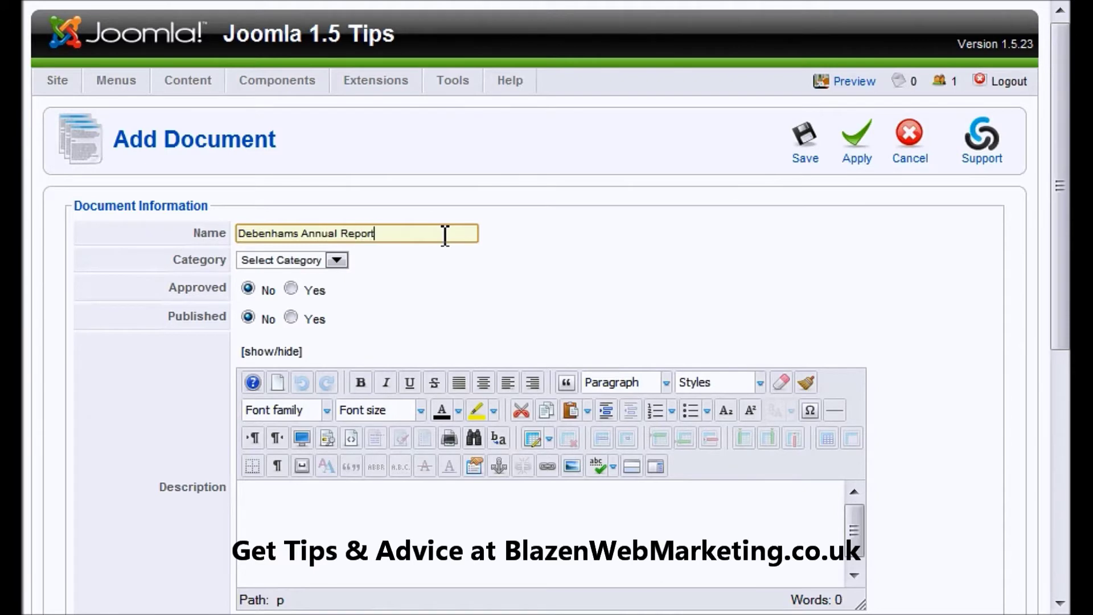
File the document under Annual Reports with Approved and Published set to Yes.
click(275, 263)
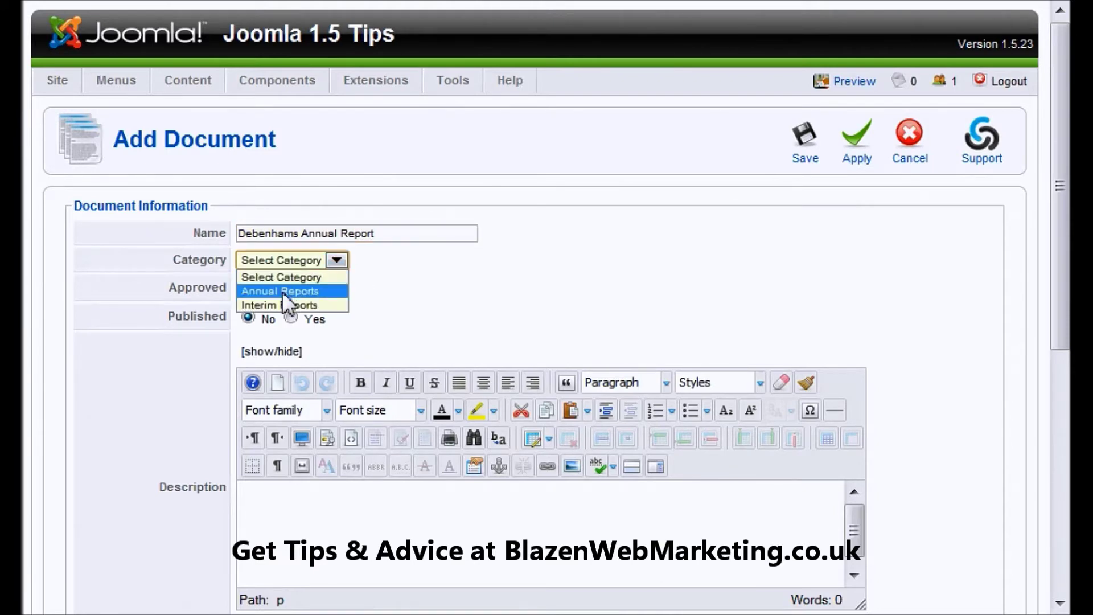
click(282, 292)
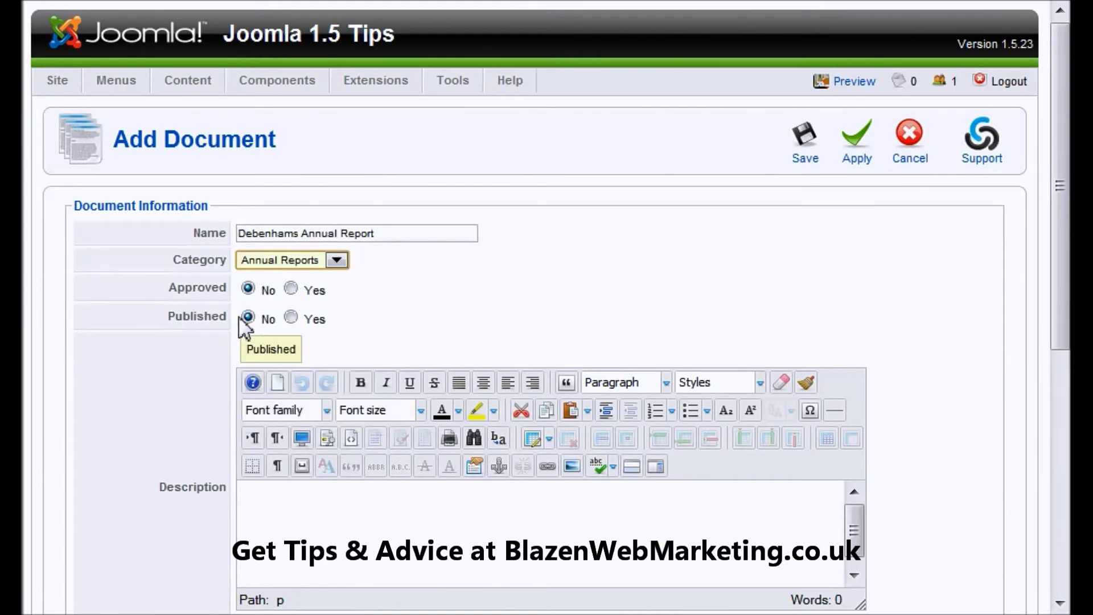
click(290, 289)
click(290, 317)
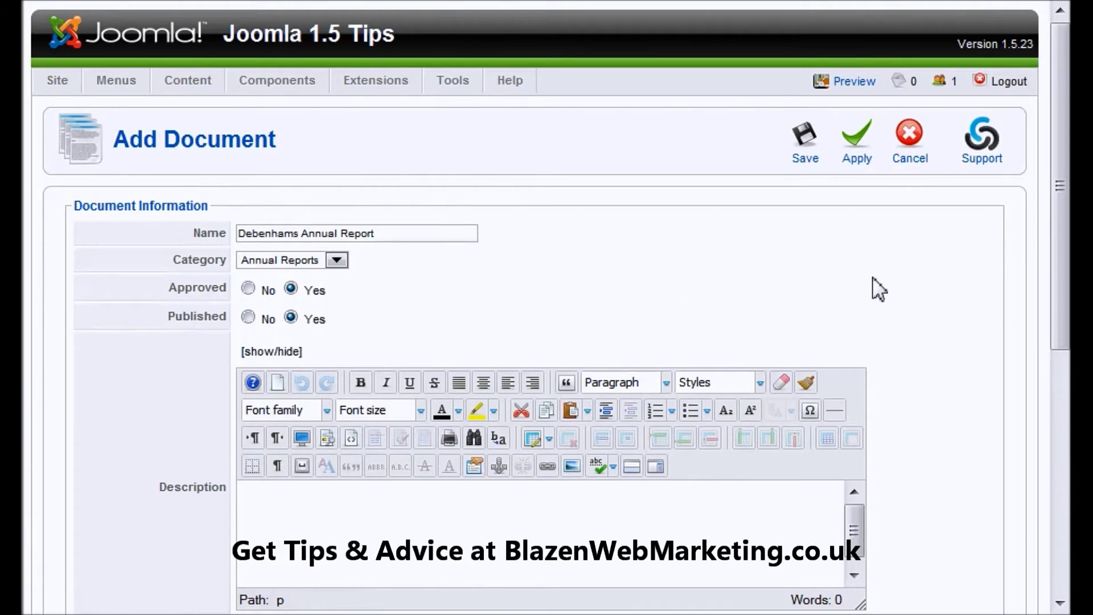
scroll(948, 364, down, 3)
click(575, 332)
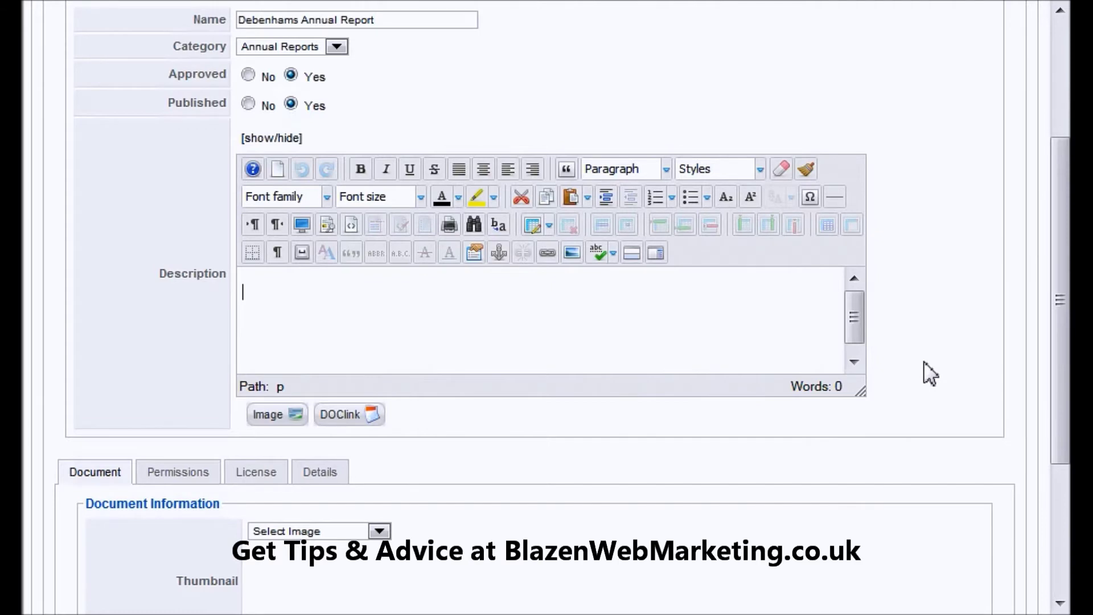
Change the document date's year from 2011 to 2010.
scroll(929, 374, down, 3)
scroll(594, 341, down, 1)
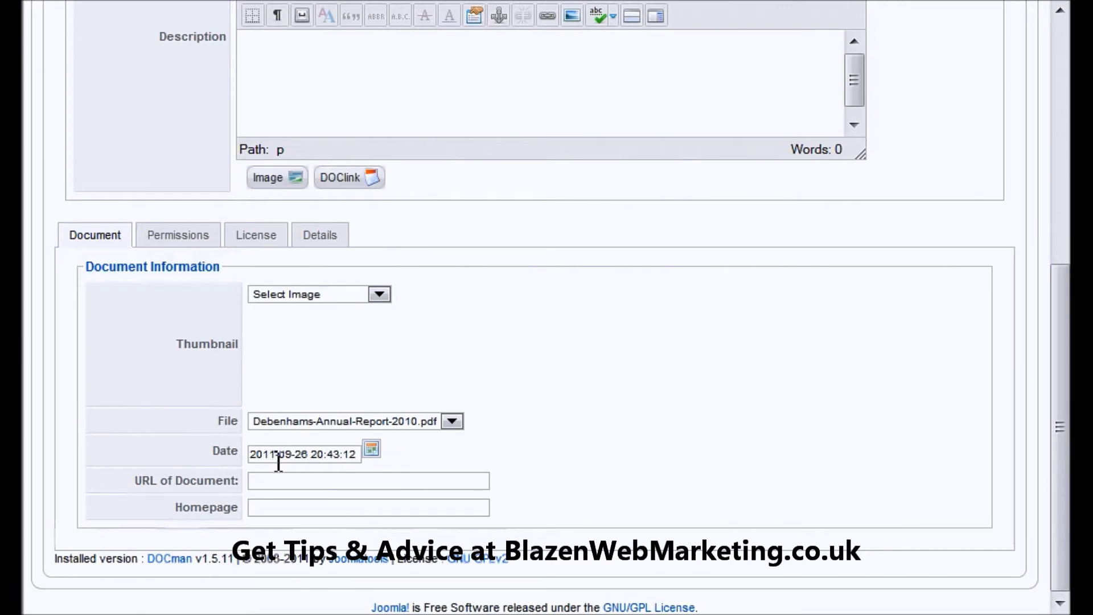
mouse_move(278, 462)
mouse_down()
mouse_move(235, 464)
mouse_move(292, 462)
mouse_up()
double_click(299, 455)
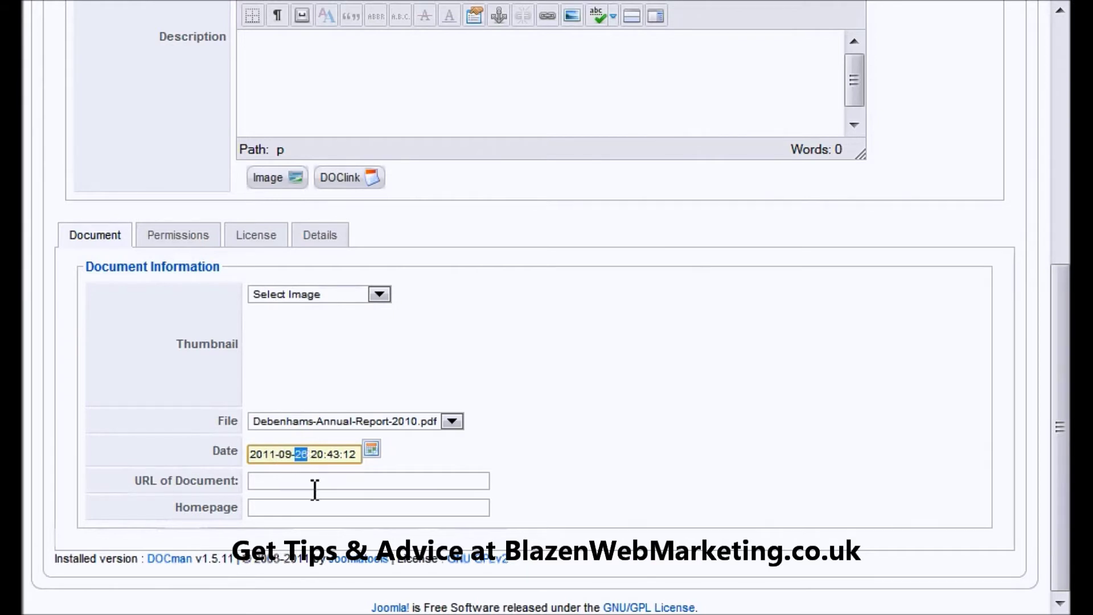
click(328, 458)
key(Left)
key(Left)
key(Left)
key(Left)
key(Left)
key(Left)
key(Left)
key(Left)
key(Left)
key(BackSpace)
text(0)
Review the Permissions, License and Details tabs, then save the document.
click(178, 234)
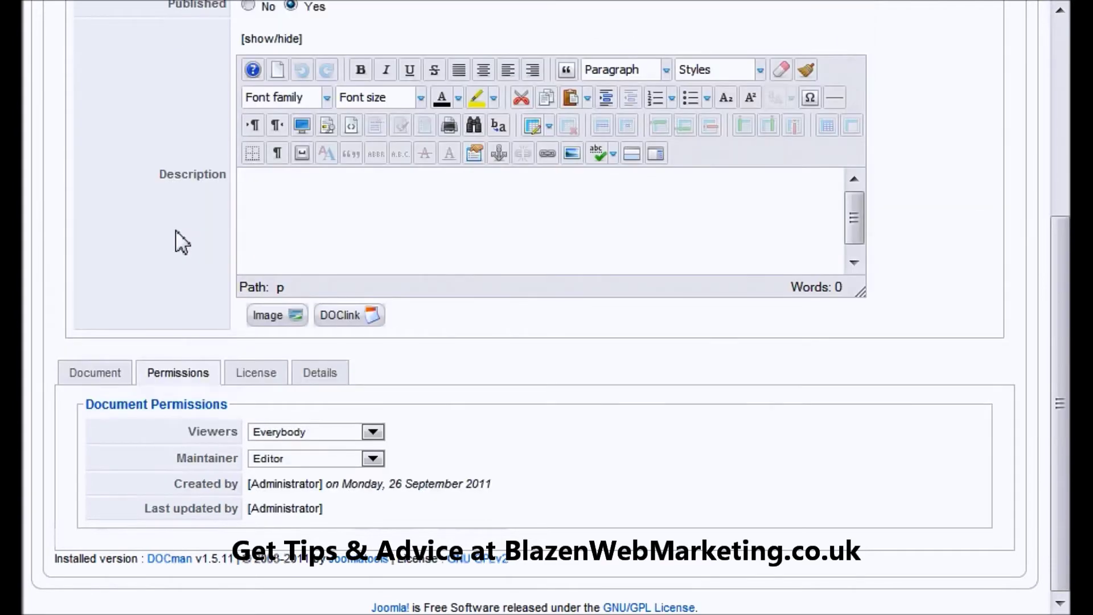
click(254, 375)
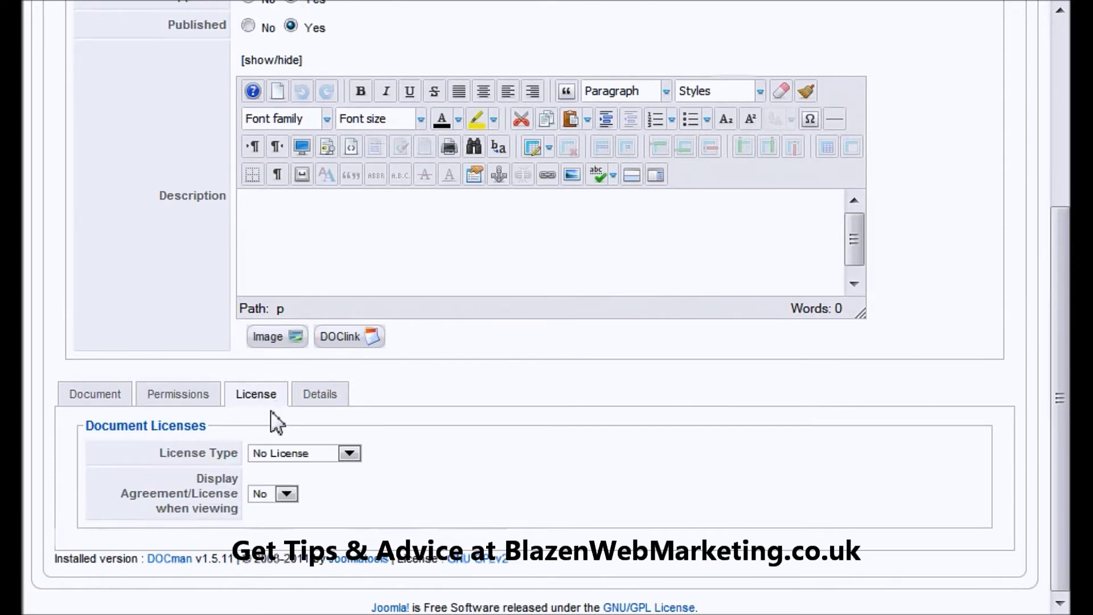
click(302, 397)
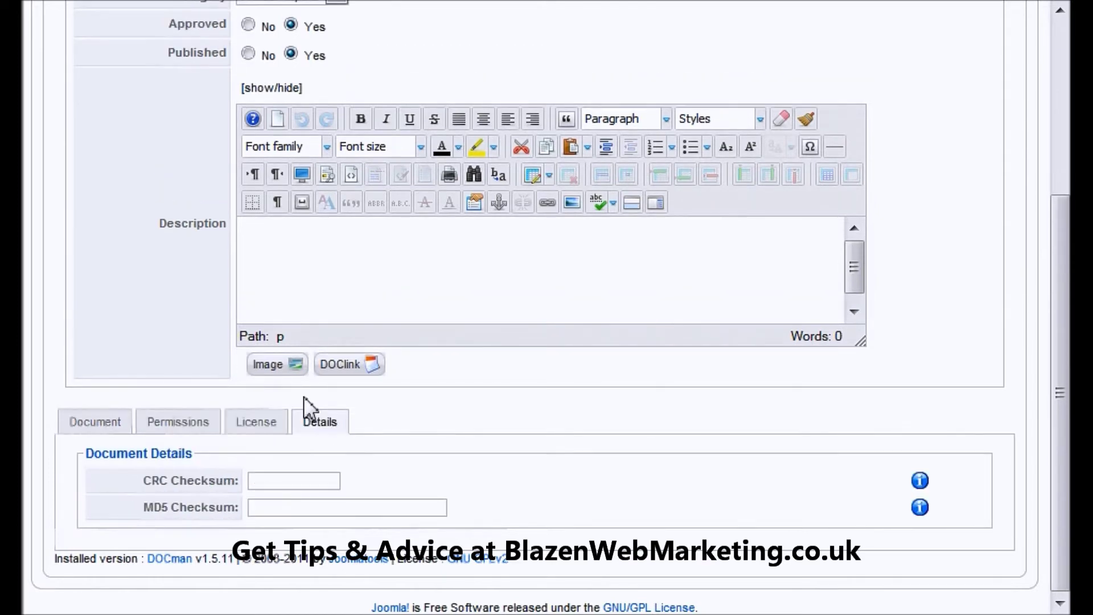
click(194, 424)
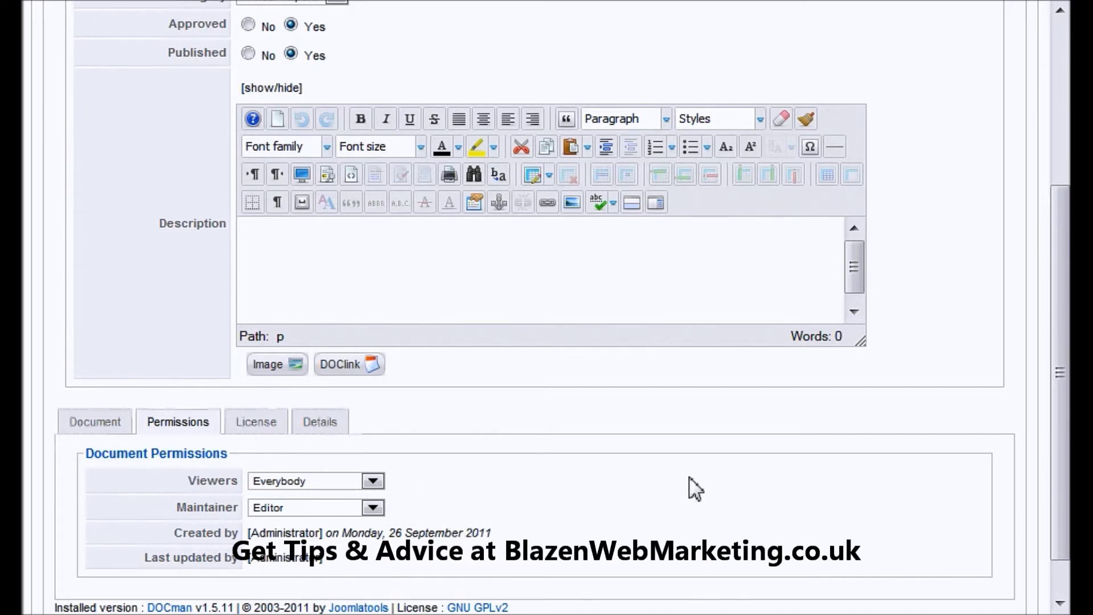
scroll(749, 456, up, 5)
click(805, 149)
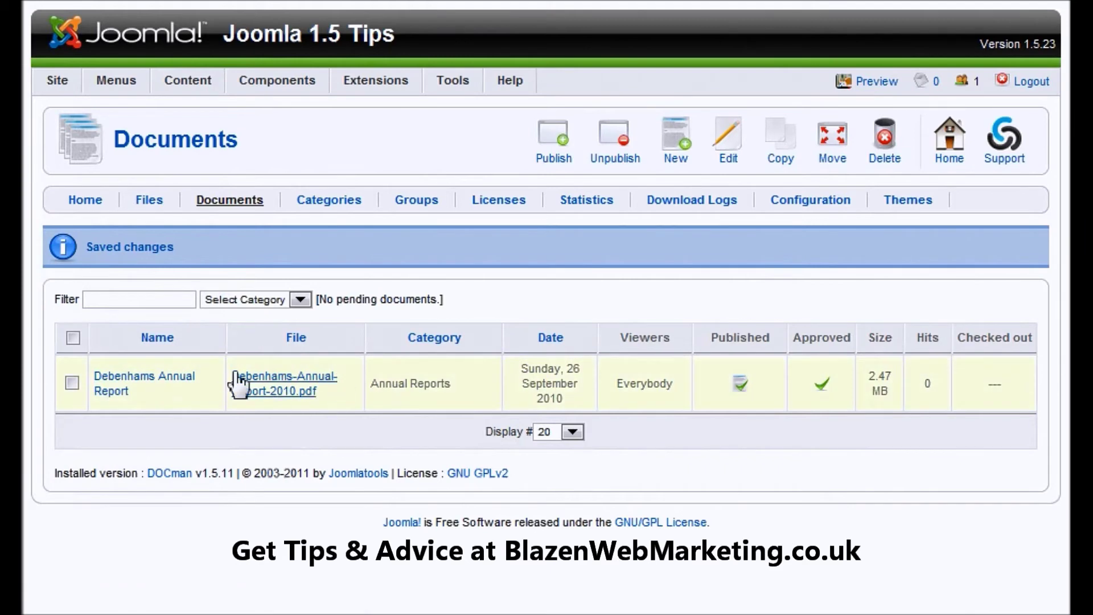
Go to DOCman's Files list.
click(149, 204)
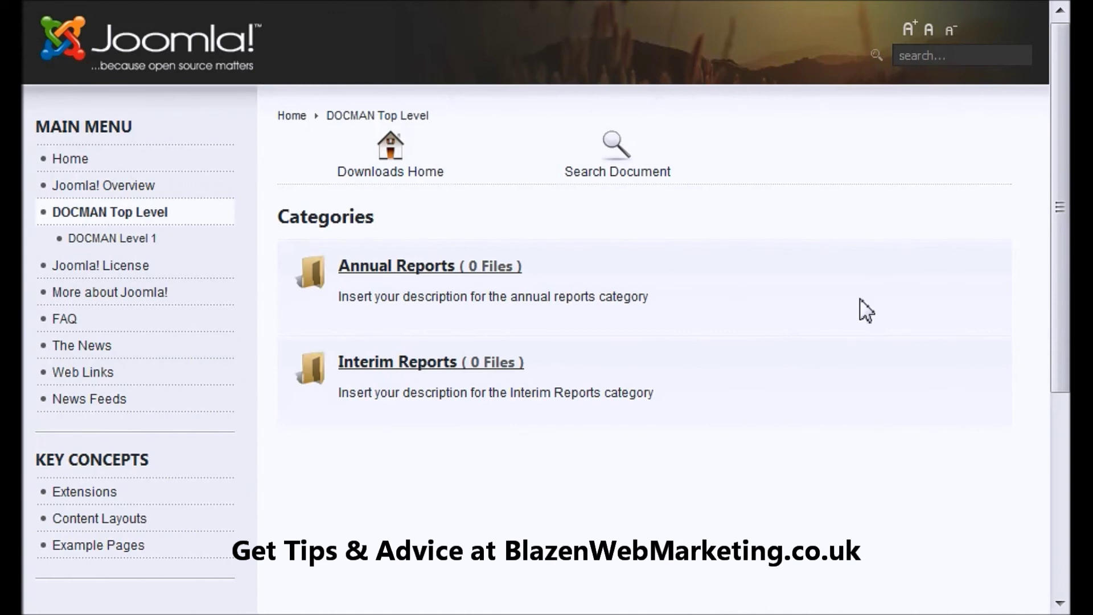
Refresh the site, open Annual Reports and preview the Debenhams Annual Report PDF.
key(F5)
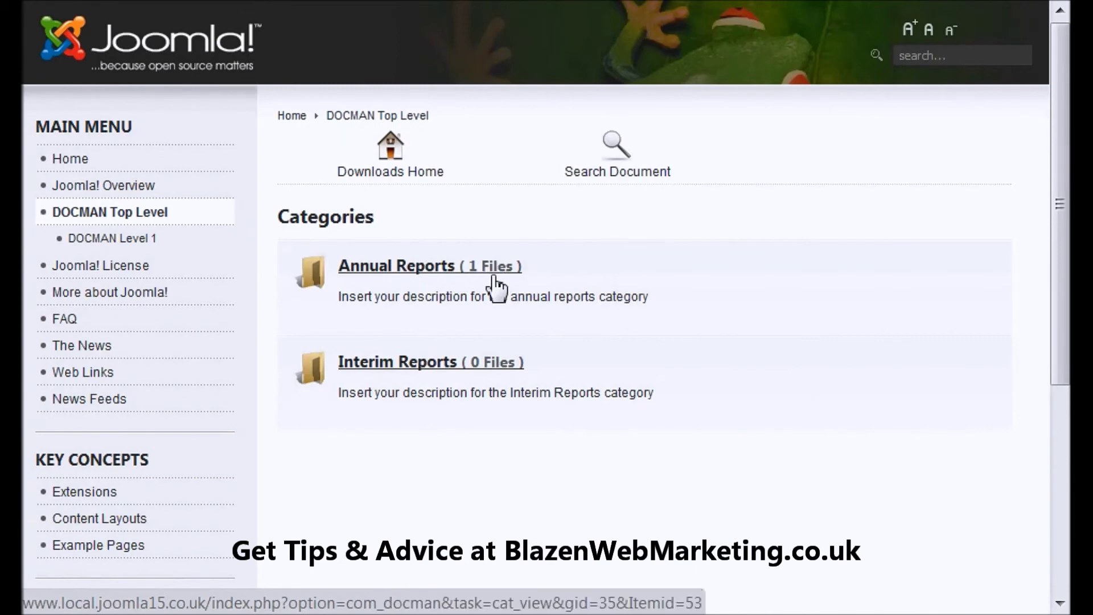
click(471, 277)
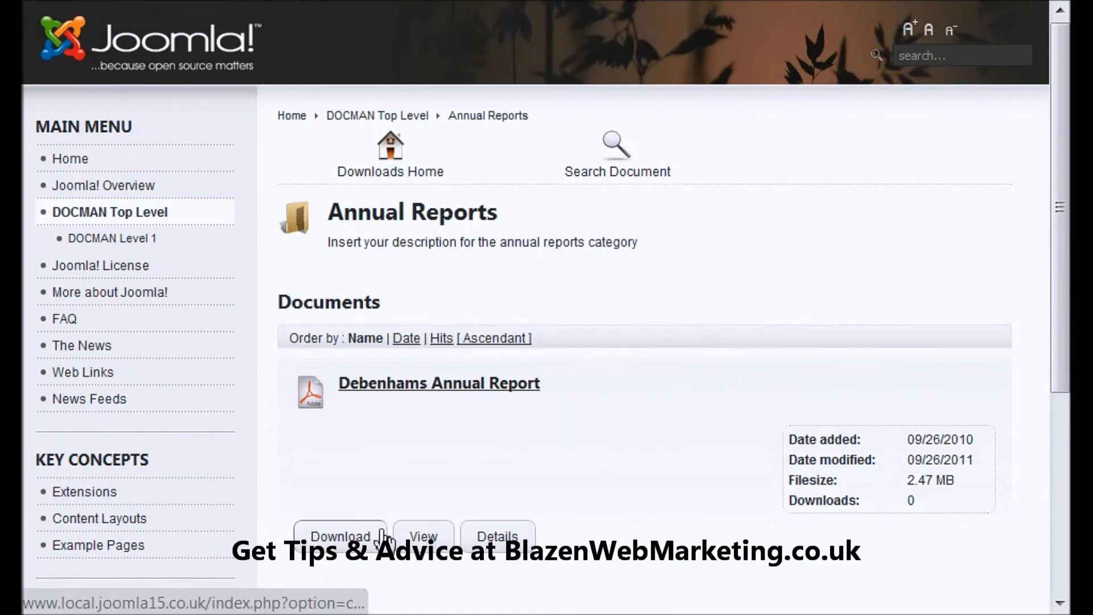
click(417, 542)
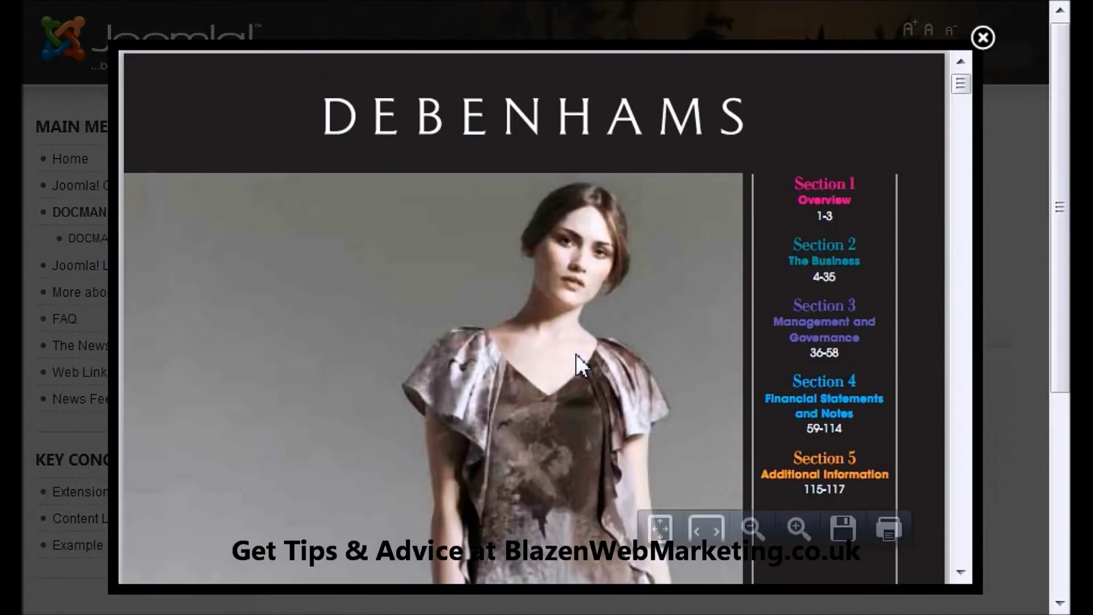
mouse_move(956, 80)
mouse_down()
mouse_move(957, 126)
mouse_move(963, 85)
mouse_up()
click(983, 37)
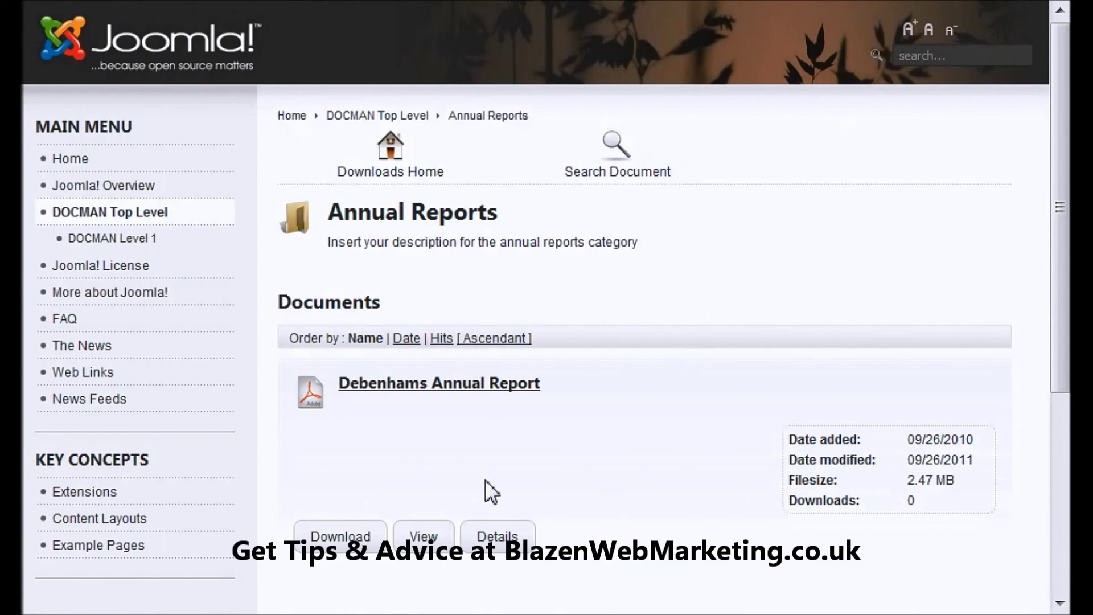
Download the Debenhams Annual Report from the Annual Reports page.
click(333, 544)
scroll(478, 370, down, 3)
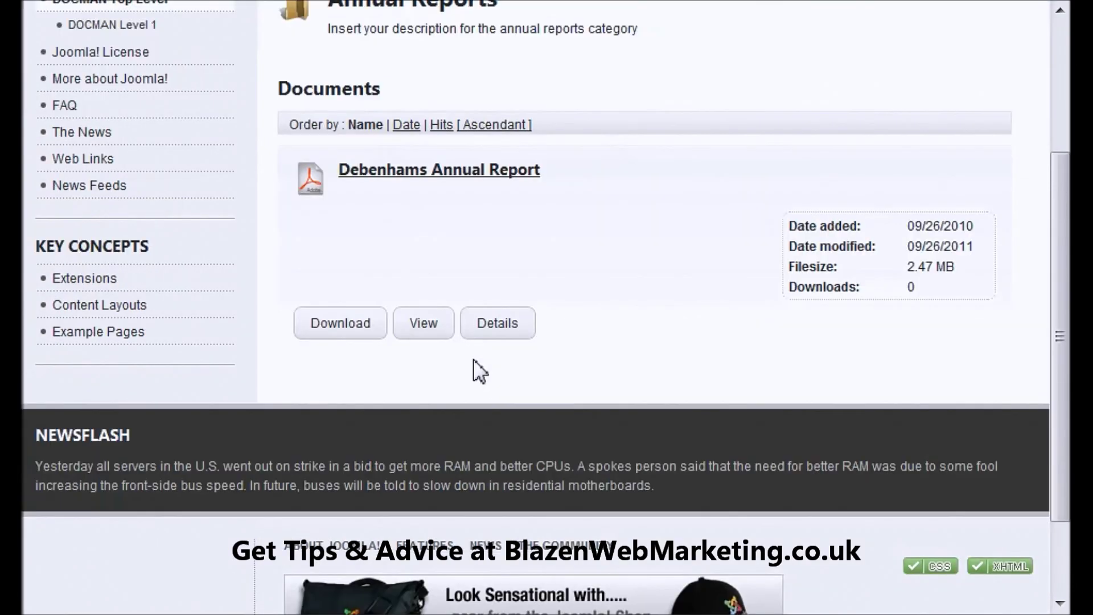
scroll(473, 360, up, 3)
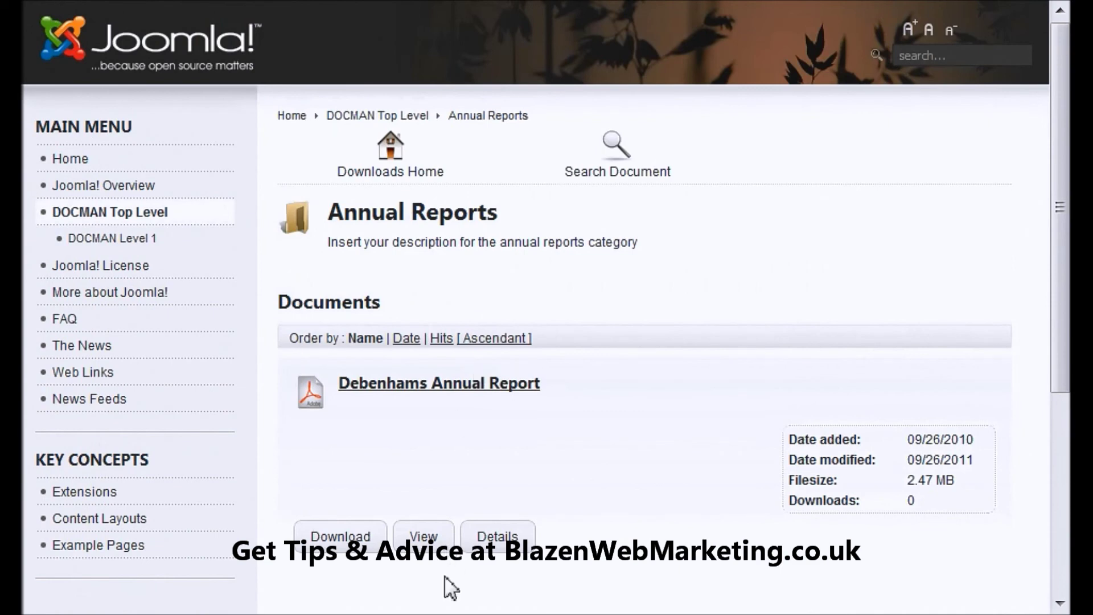